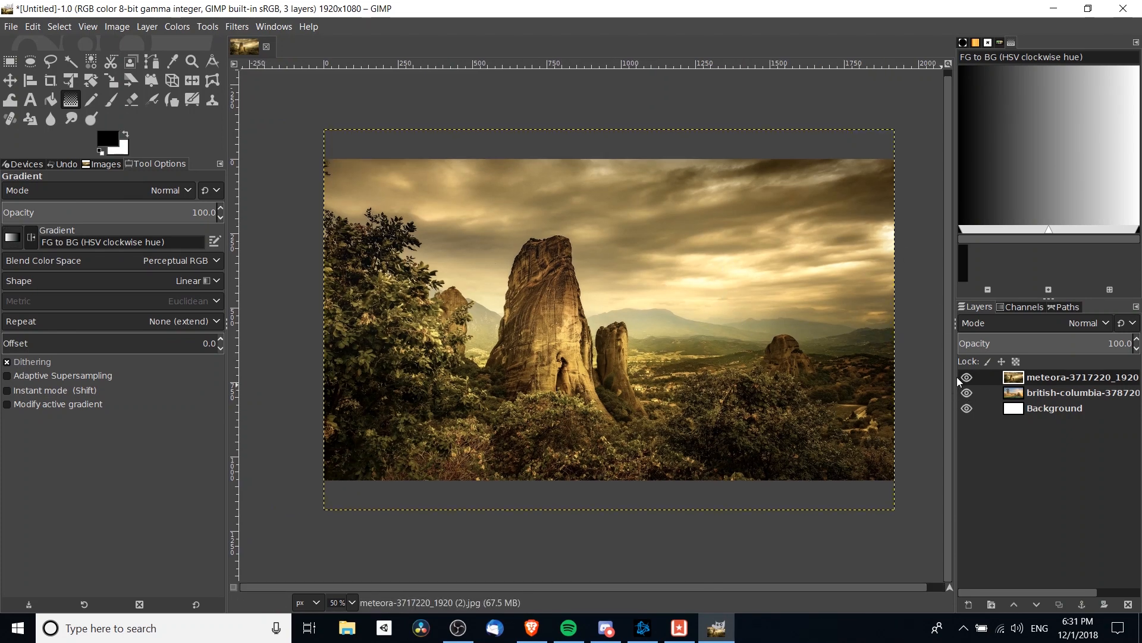
# Toggle the meteora layer's visibility off and on to compare it with the british-columbia image underneath.
pyautogui.click(967, 377)
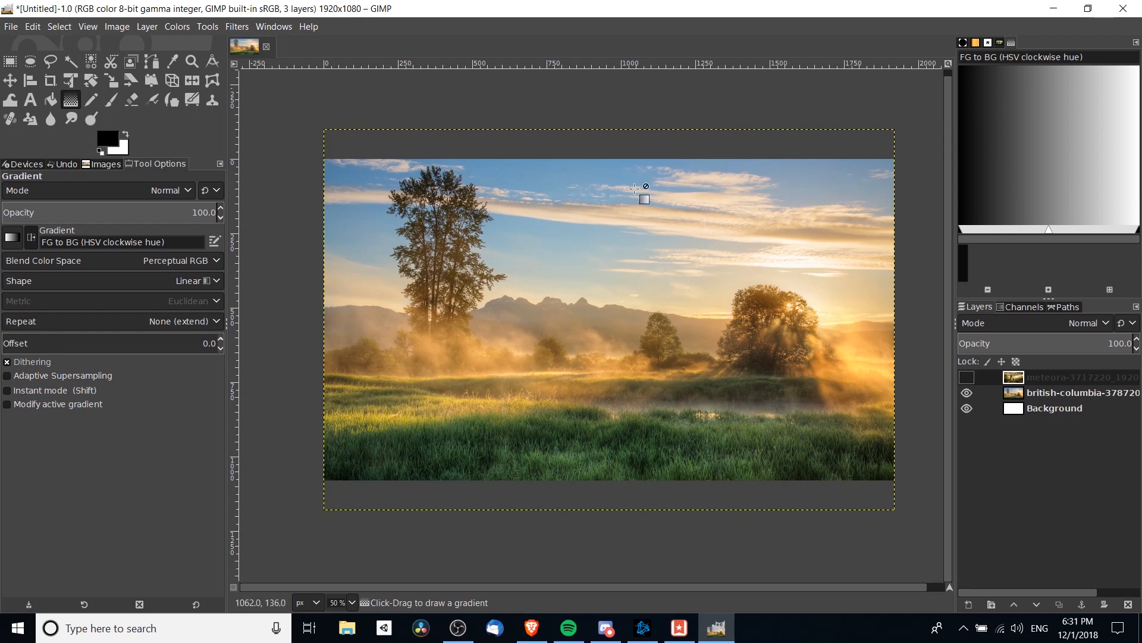
pyautogui.click(967, 378)
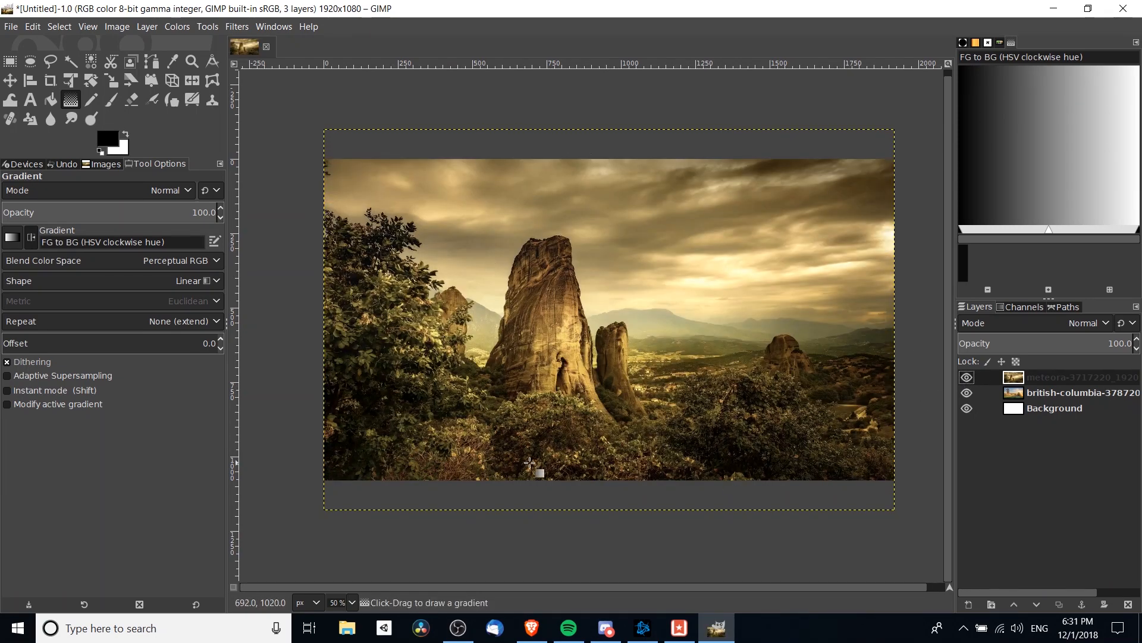
pyautogui.click(967, 377)
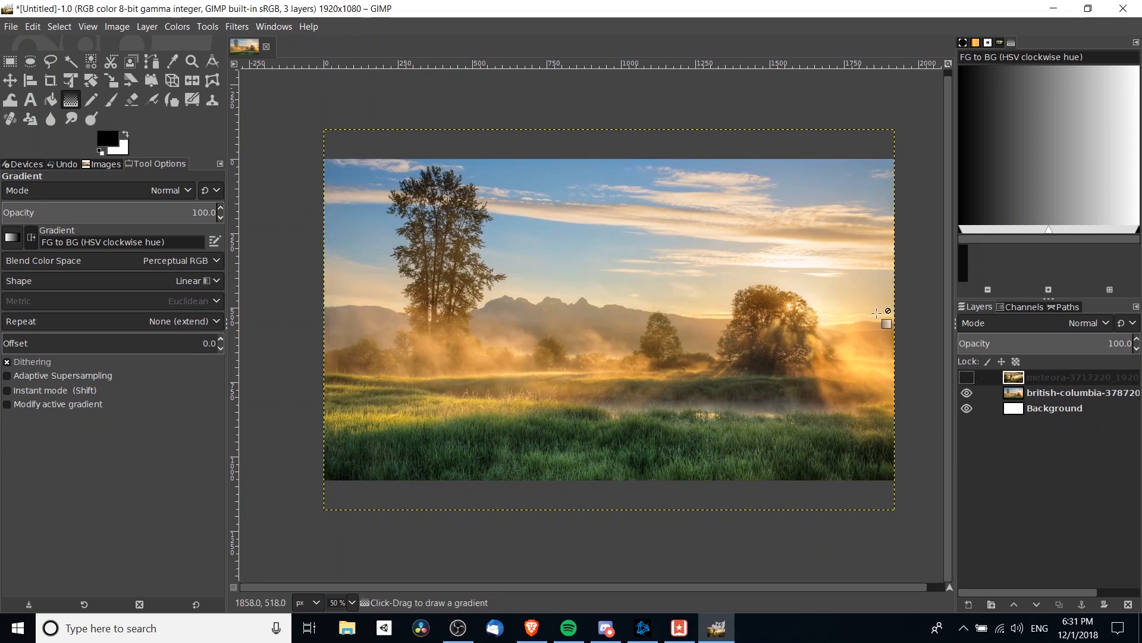
pyautogui.click(967, 377)
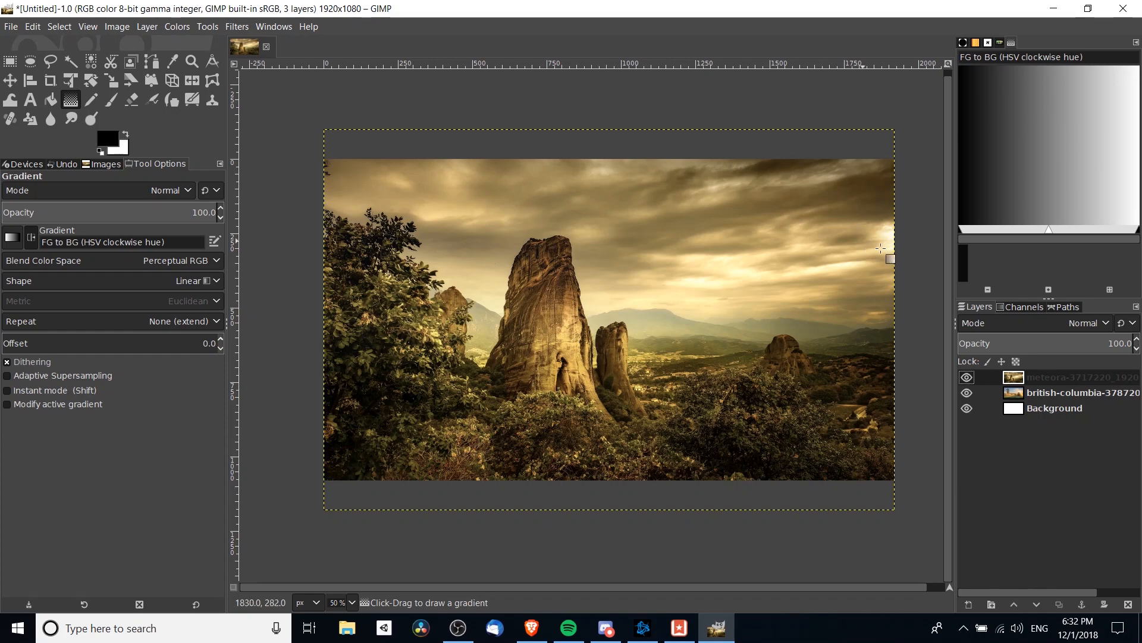
# Try blending the images by lowering the meteora layer's opacity to about 53, and restore it to 100.
pyautogui.click(1060, 347)
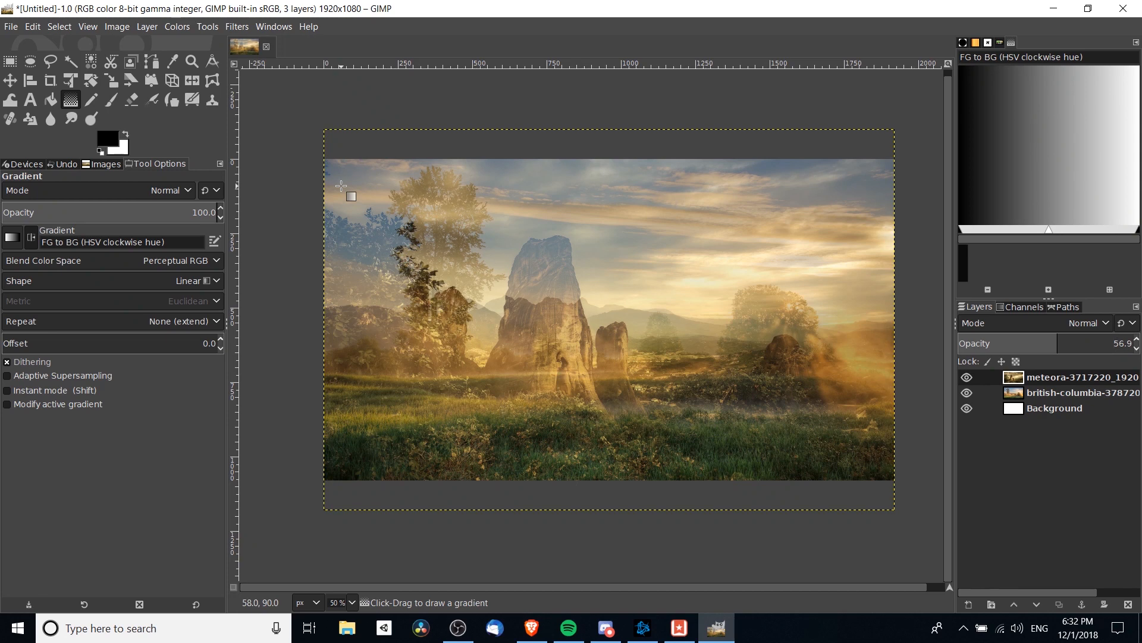
pyautogui.click(1055, 344)
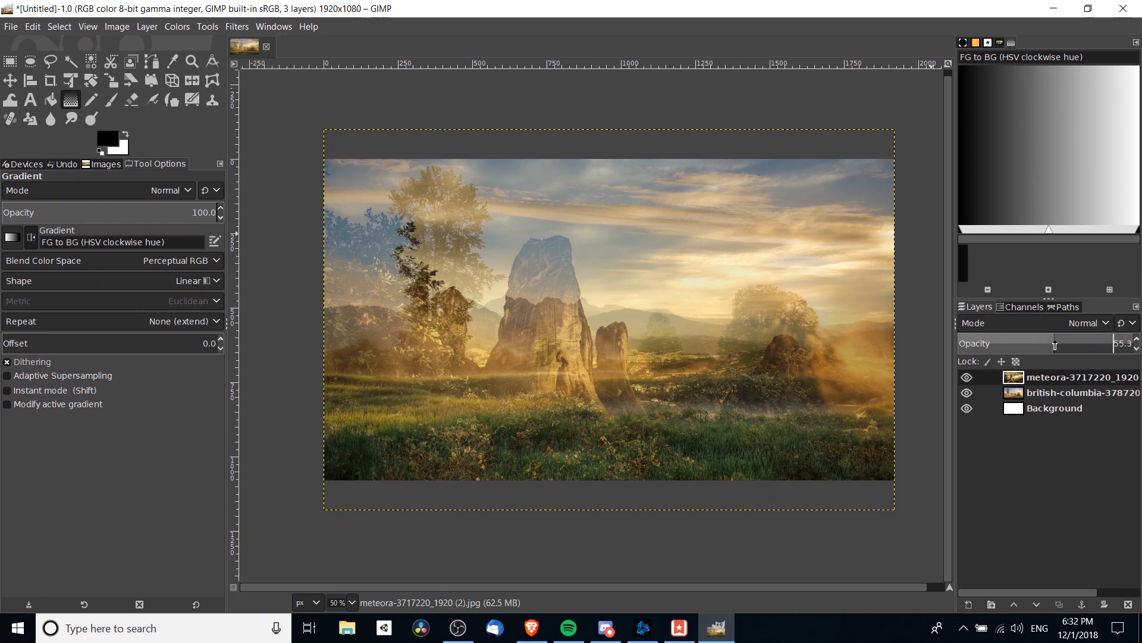
pyautogui.moveTo(1051, 347); pyautogui.dragTo(1051, 346)
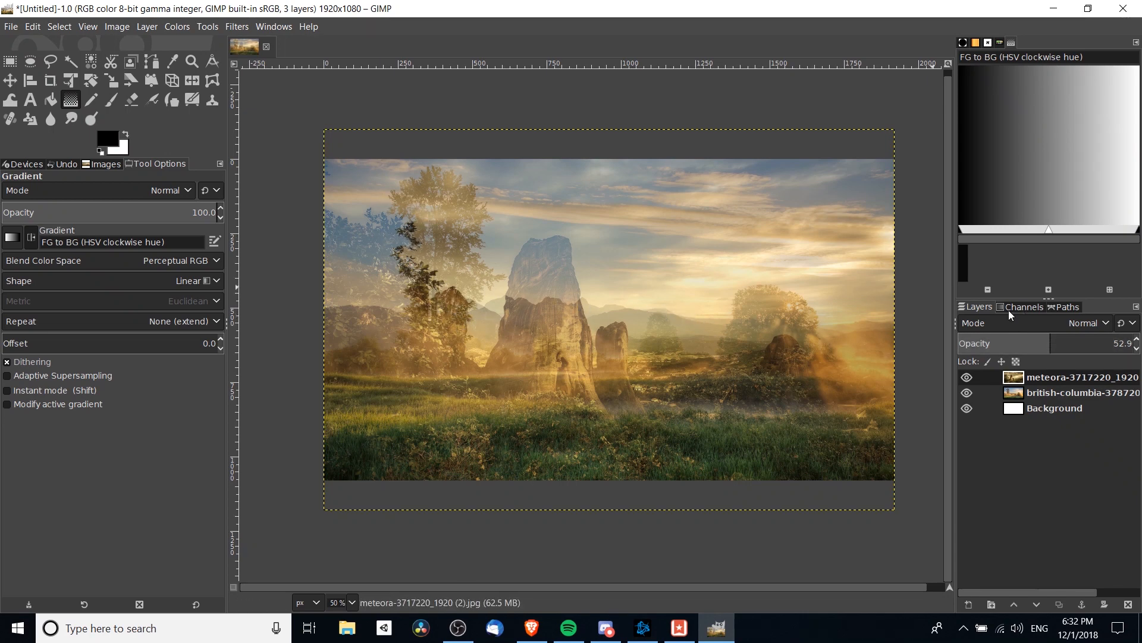
pyautogui.moveTo(1051, 346); pyautogui.dragTo(1140, 356)
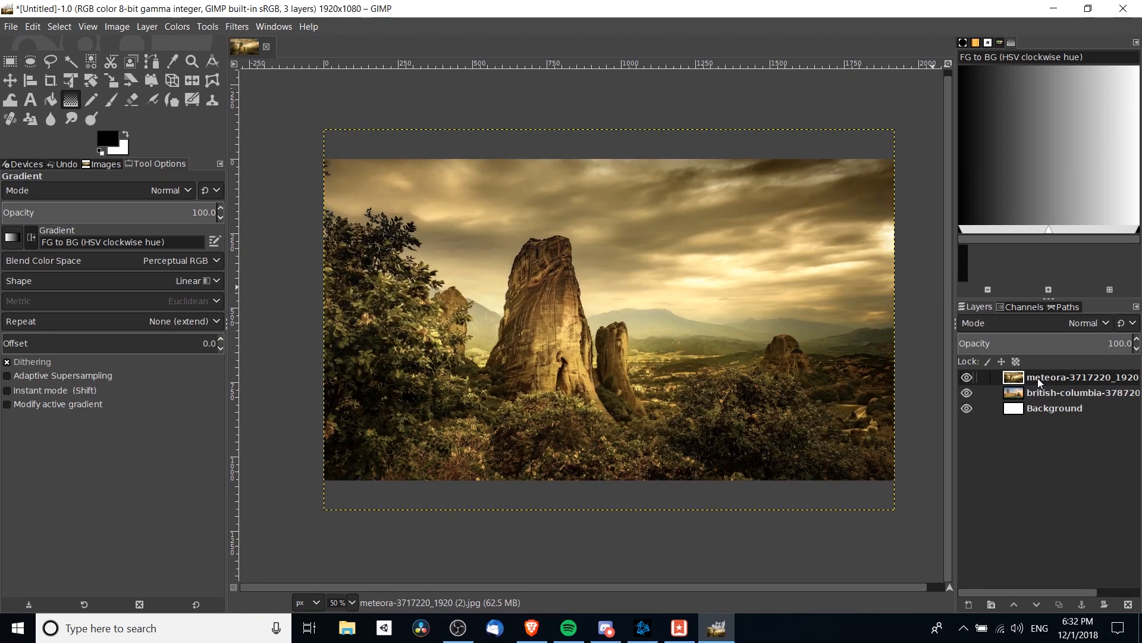
# Add a layer mask initialized to White (full opacity) to the meteora layer and make the mask active for editing.
pyautogui.rightClick(1037, 377)
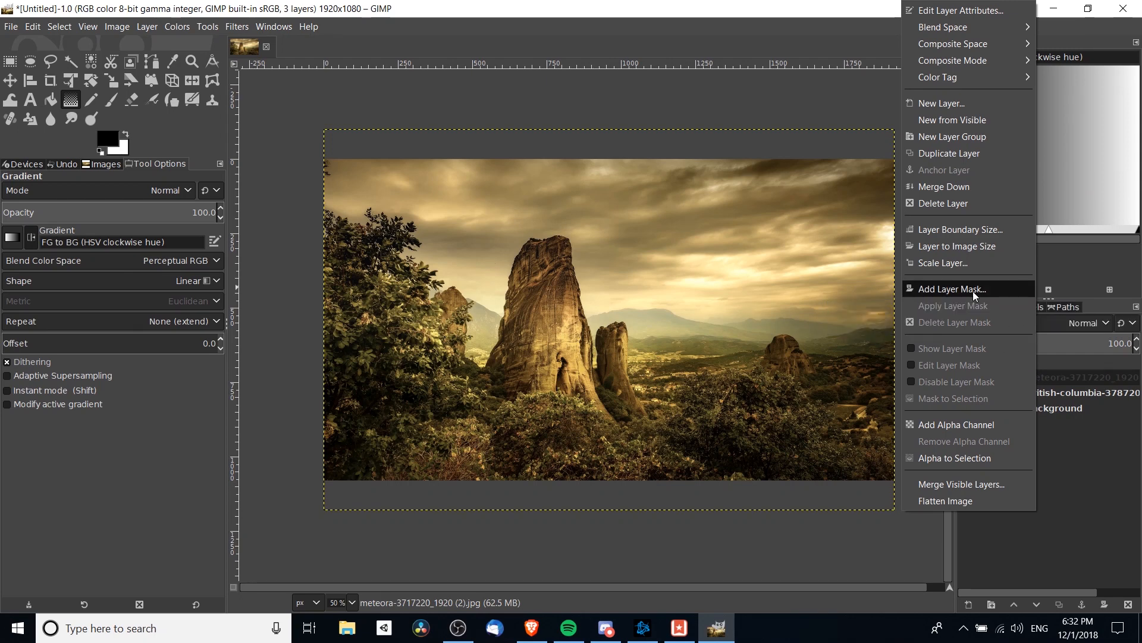
pyautogui.click(973, 291)
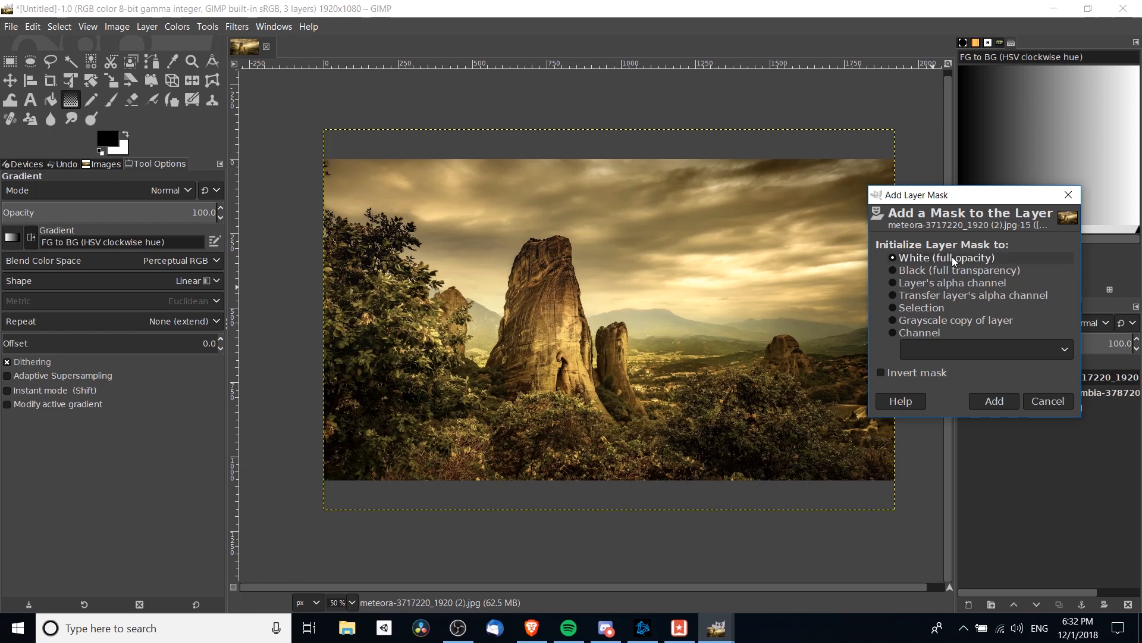
pyautogui.click(1009, 404)
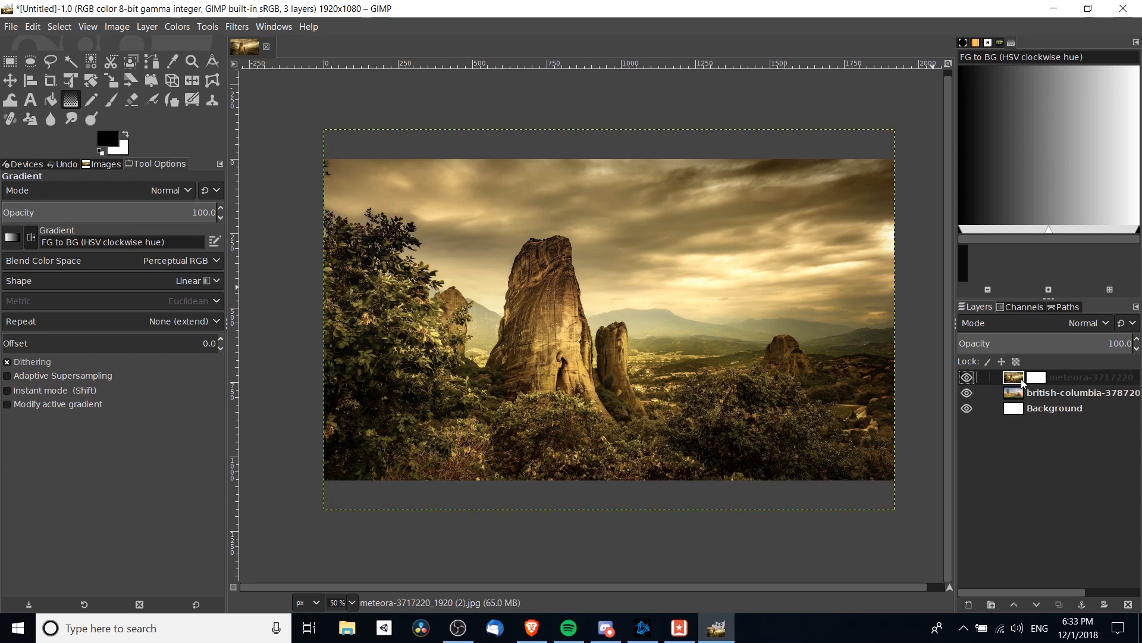
pyautogui.click(1014, 379)
pyautogui.click(1035, 380)
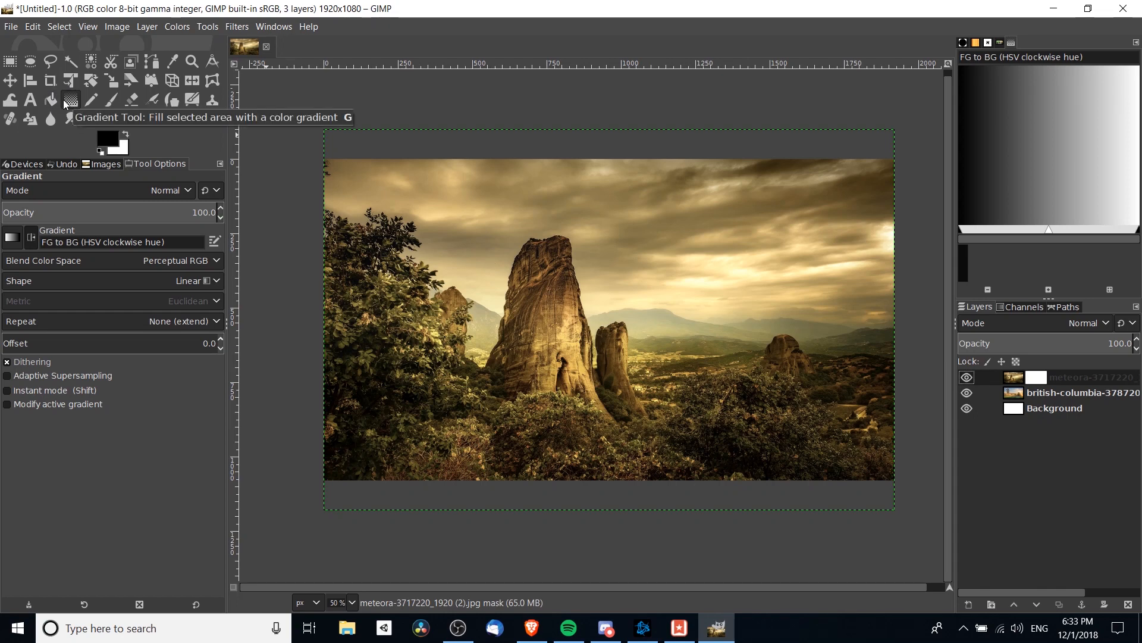
# Set the Gradient tool's gradient to FG to BG (RGB).
pyautogui.click(12, 237)
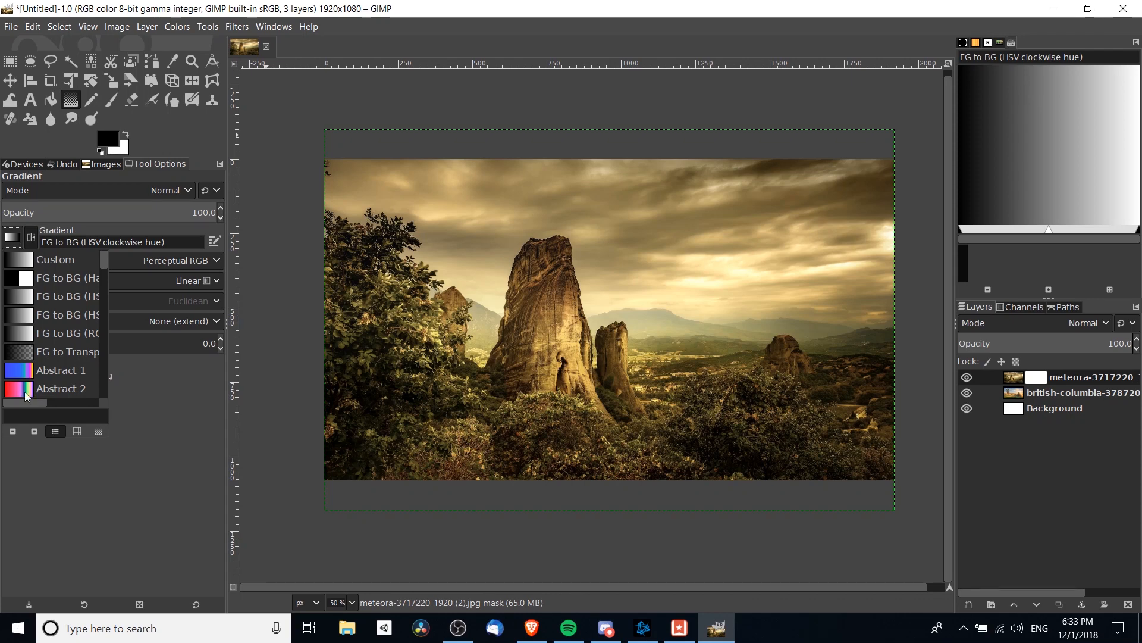
pyautogui.moveTo(41, 403); pyautogui.dragTo(71, 402)
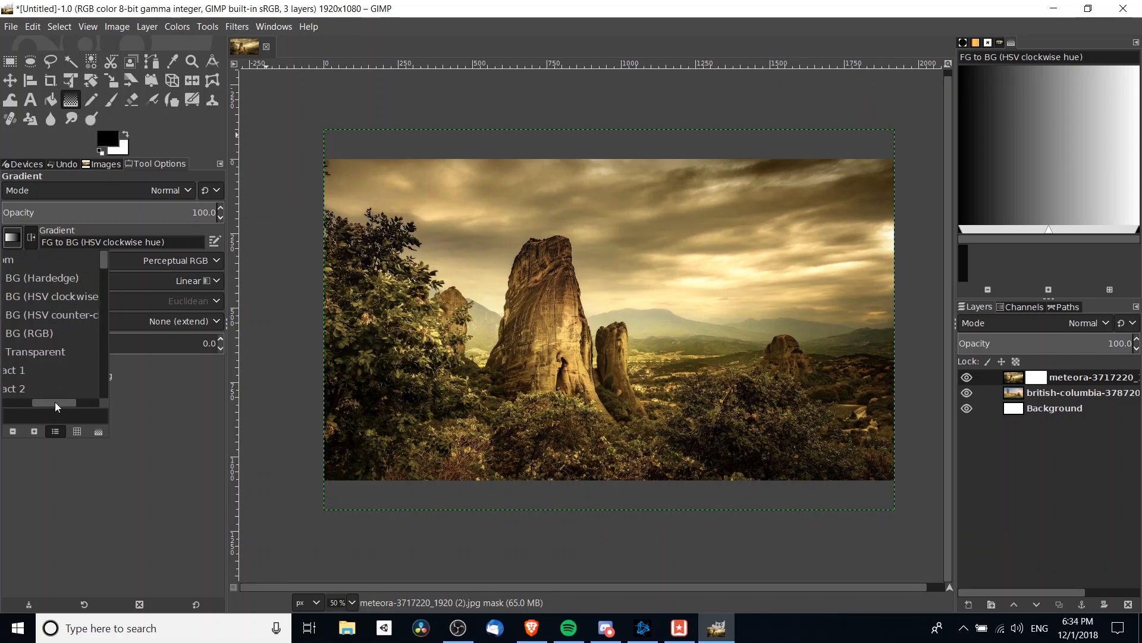
pyautogui.moveTo(54, 403); pyautogui.dragTo(19, 397)
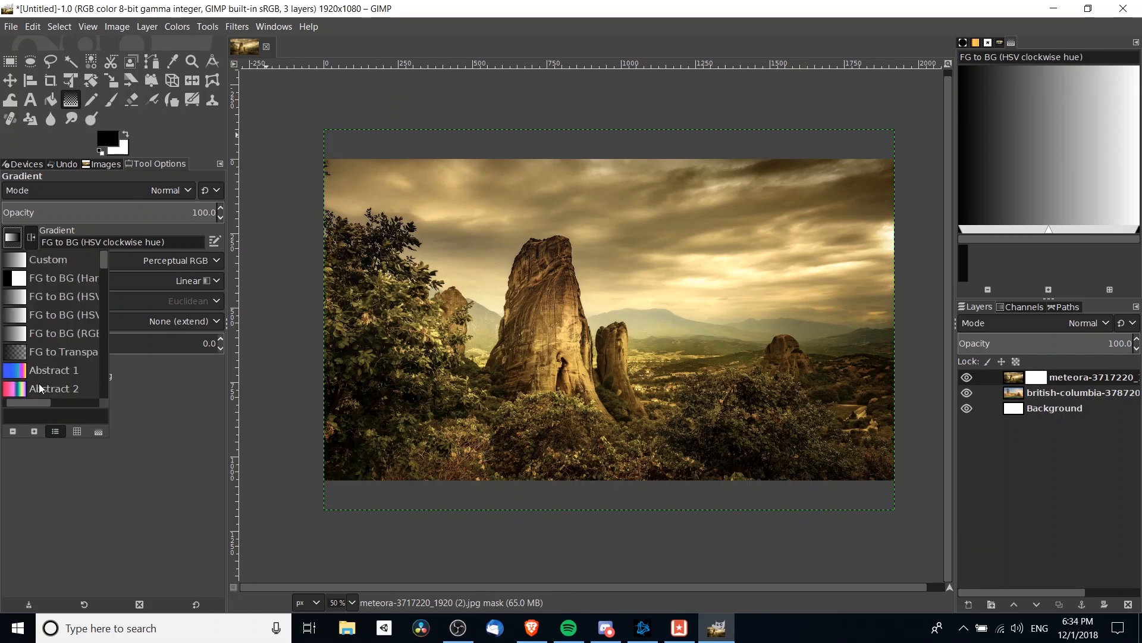
pyautogui.click(52, 330)
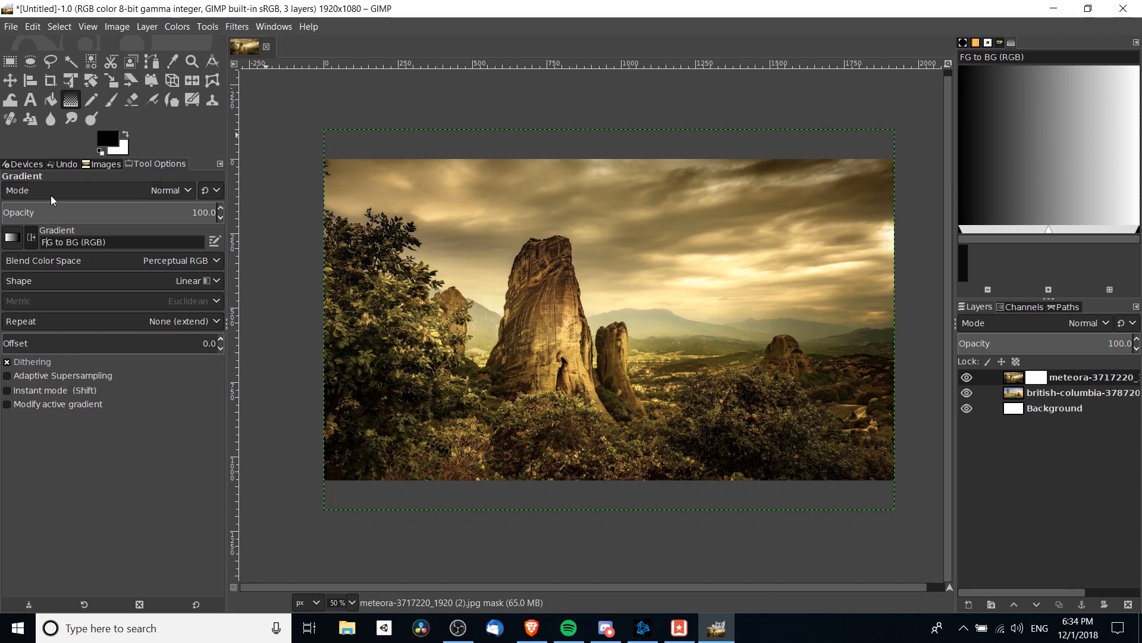
# Check the HTML notation of the background and foreground colors.
pyautogui.click(120, 150)
pyautogui.doubleClick(440, 306)
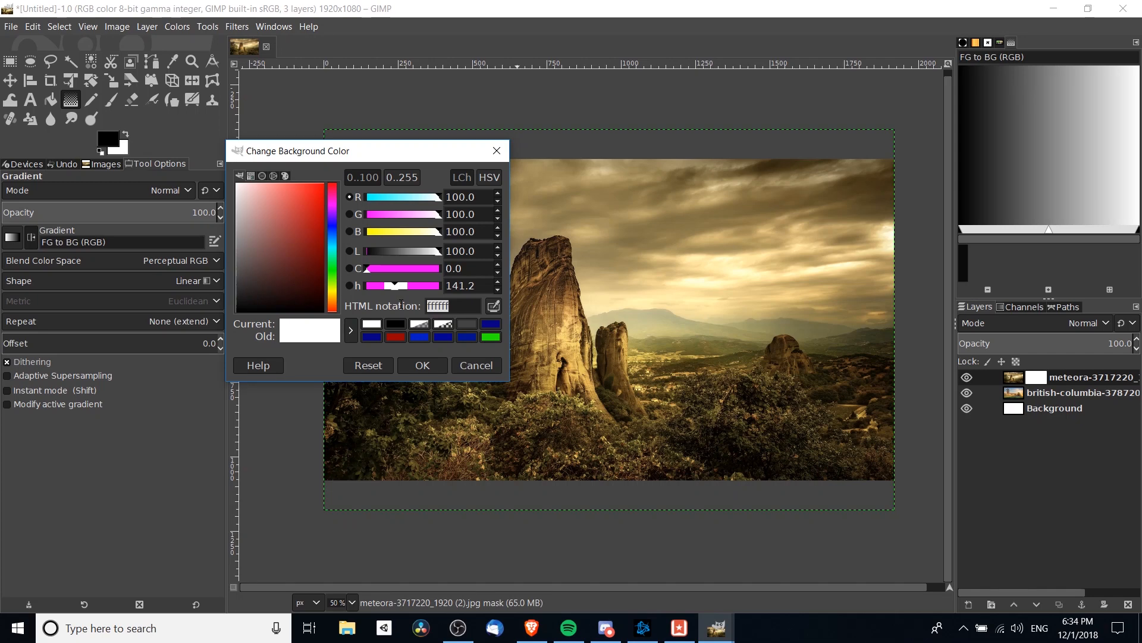
pyautogui.click(423, 364)
pyautogui.click(108, 143)
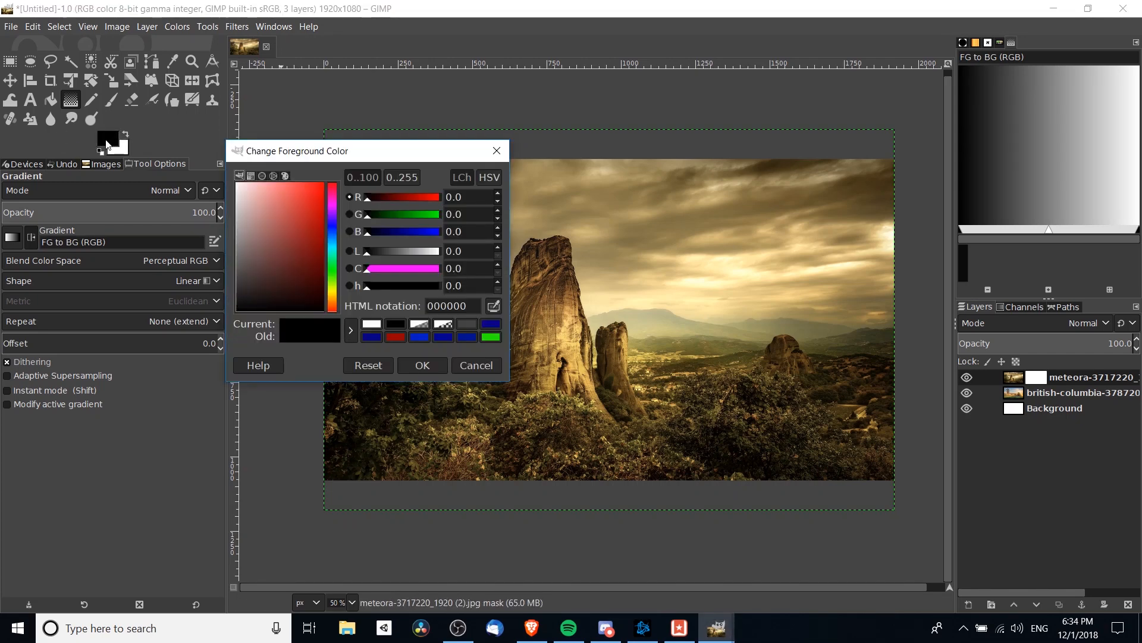
pyautogui.moveTo(475, 305); pyautogui.dragTo(394, 298)
pyautogui.click(466, 370)
# Try a horizontal linear gradient about 276 px long across the center of the meteora layer's mask, and undo it.
pyautogui.click(1038, 384)
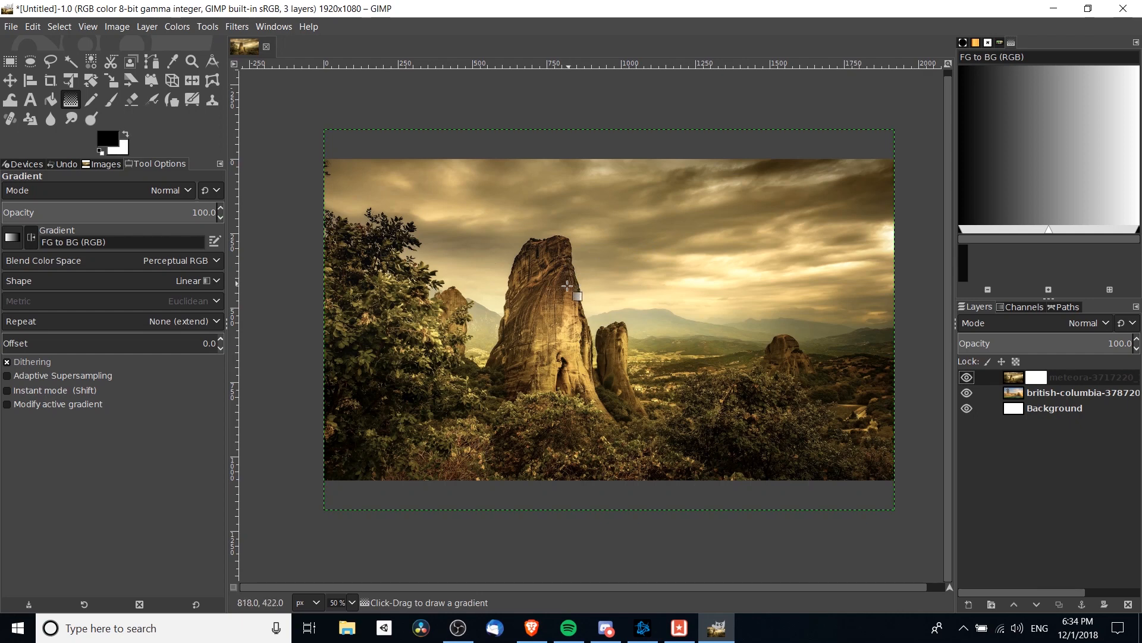
pyautogui.click(605, 300)
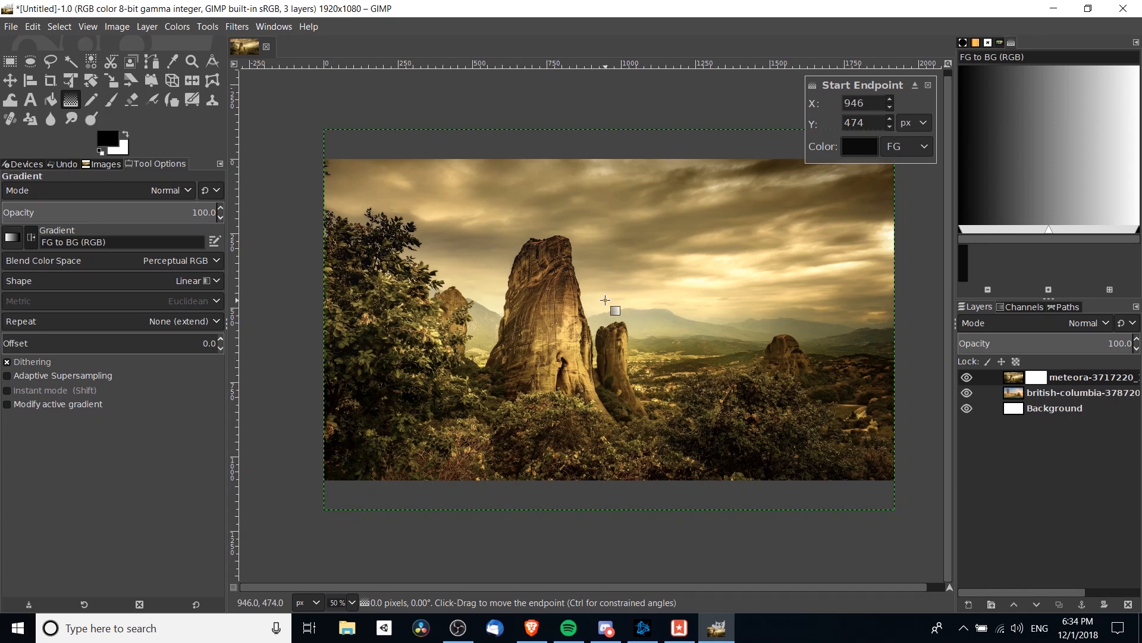
pyautogui.moveTo(605, 300); pyautogui.dragTo(696, 298)
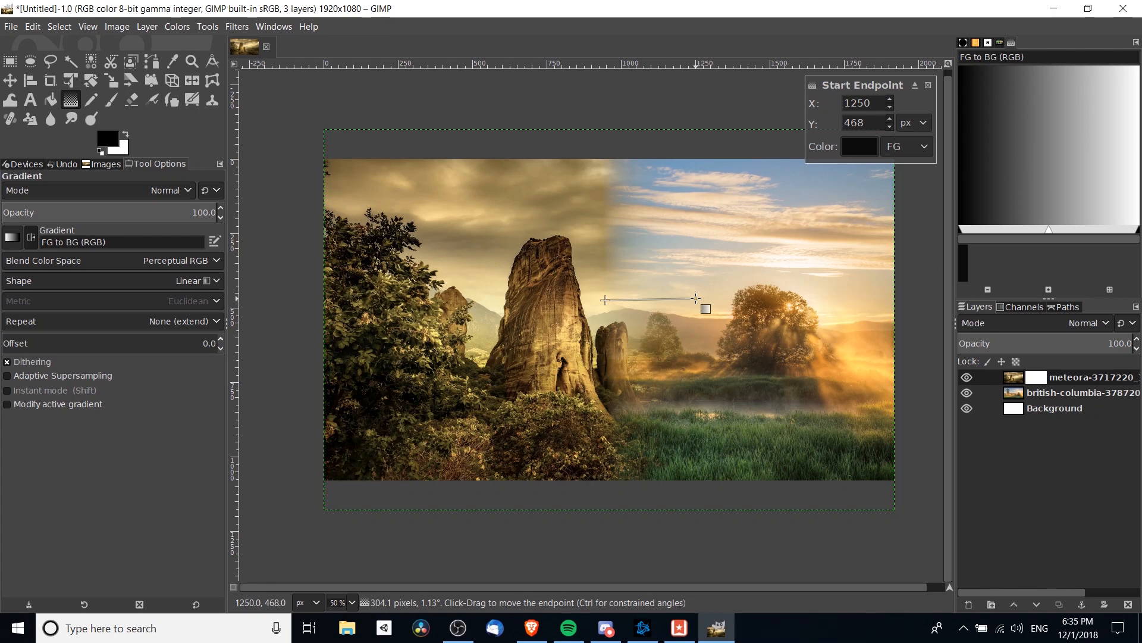
pyautogui.moveTo(696, 297); pyautogui.dragTo(693, 301)
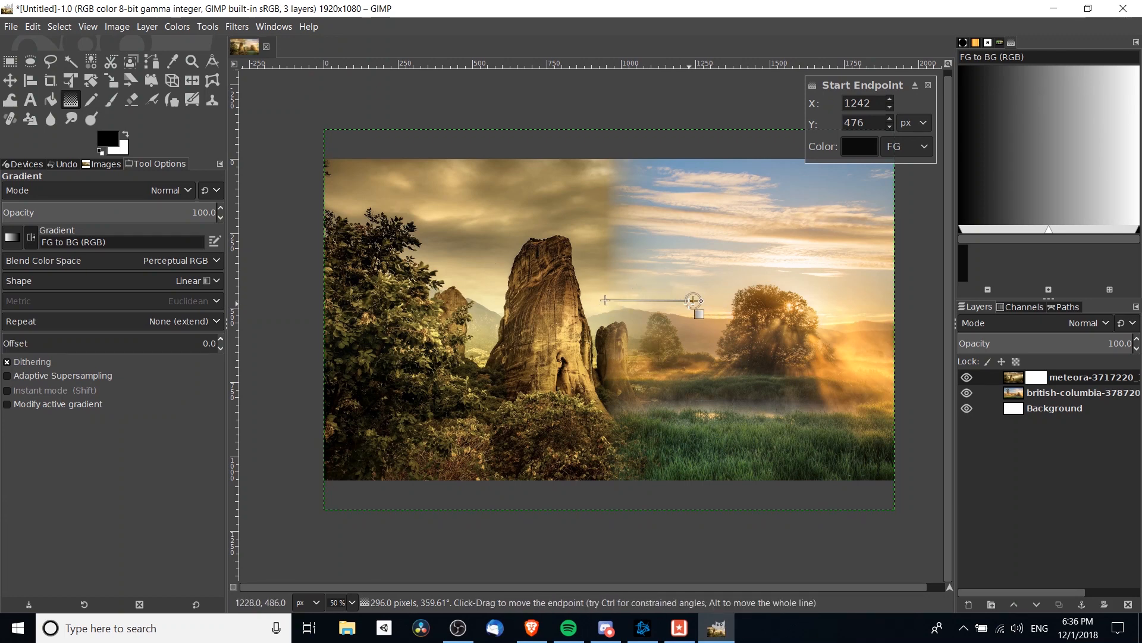
pyautogui.moveTo(694, 300)
pyautogui.mouseDown()
pyautogui.moveTo(619, 254)
pyautogui.moveTo(706, 301)
pyautogui.moveTo(683, 300)
pyautogui.moveTo(693, 300)
pyautogui.moveTo(606, 228)
pyautogui.moveTo(676, 273)
pyautogui.moveTo(683, 297)
pyautogui.moveTo(678, 265)
pyautogui.moveTo(688, 299)
pyautogui.mouseUp()
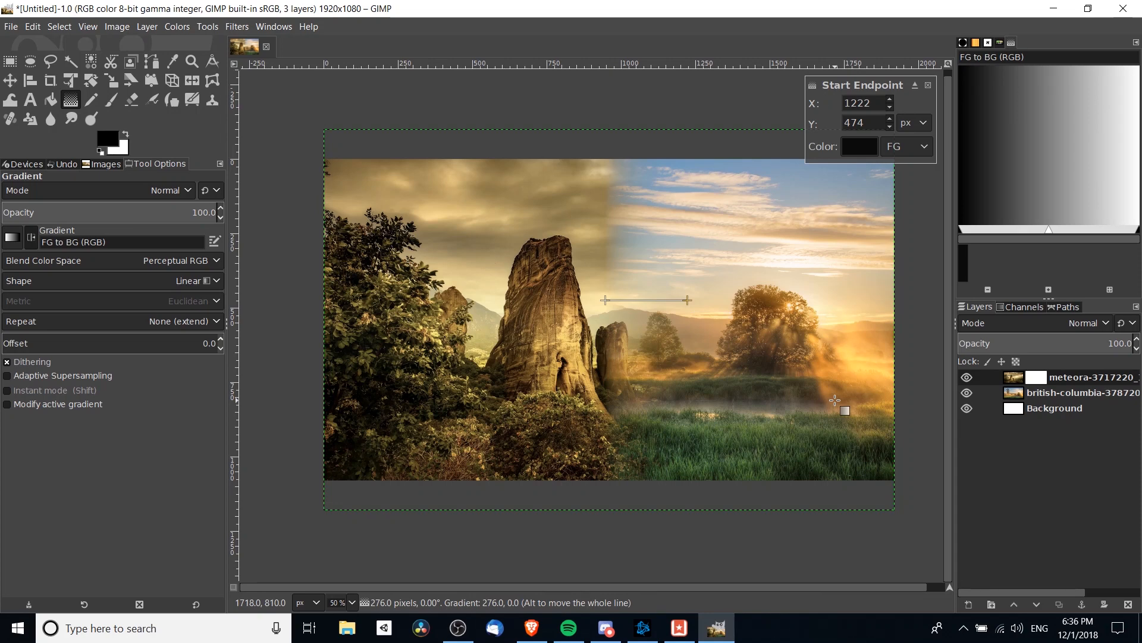
pyautogui.press('Return')
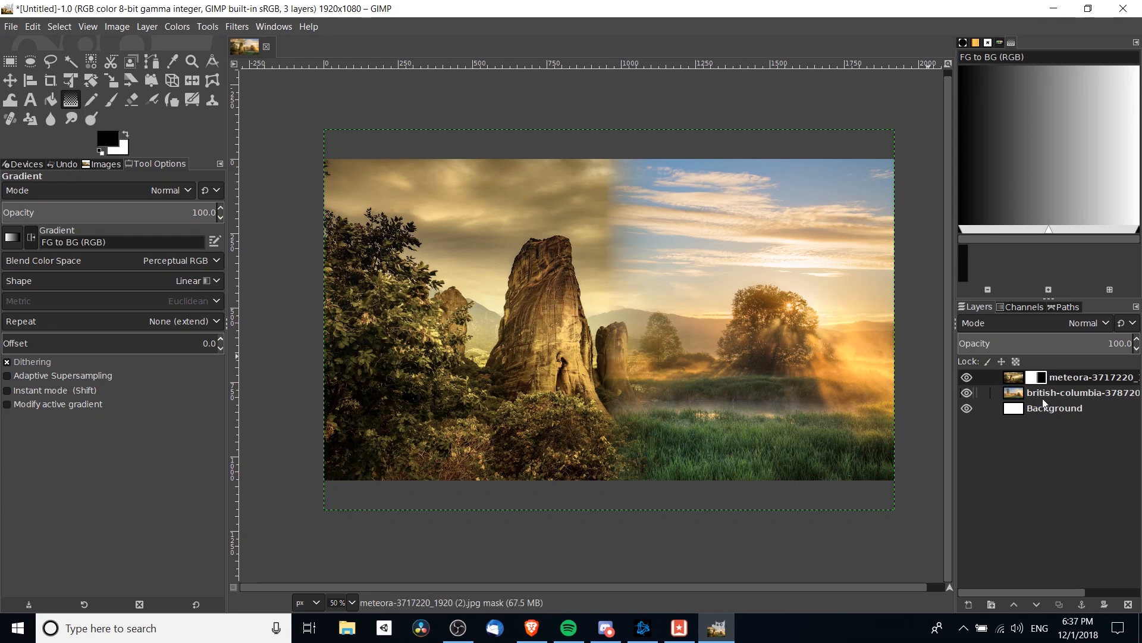
pyautogui.hotkey('ctrl', 'z')
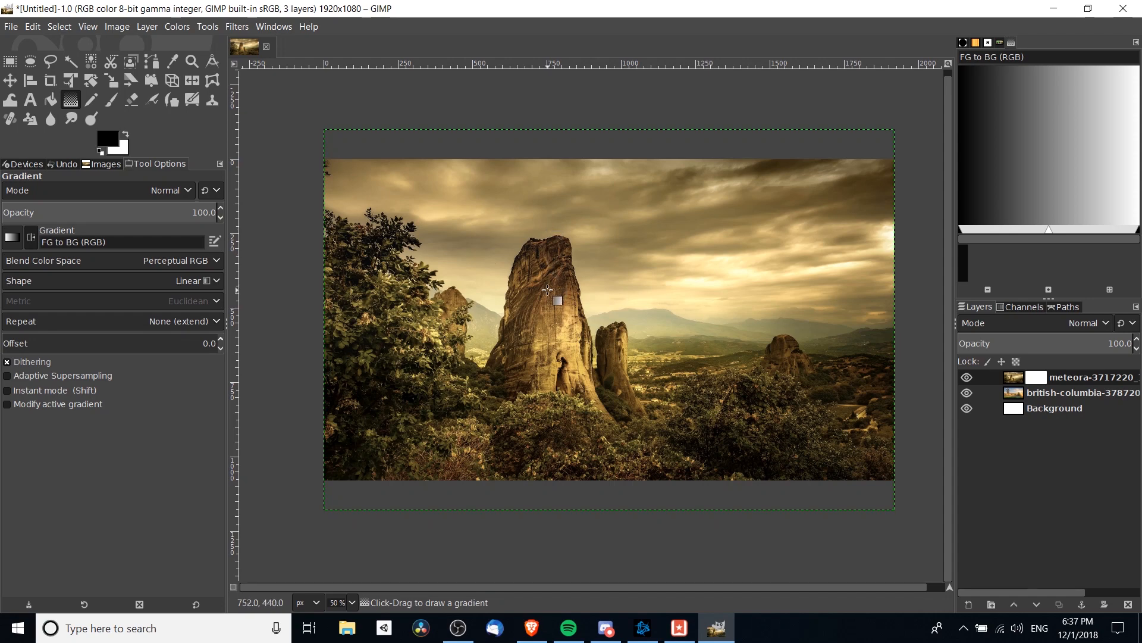
# Draw a near-horizontal gradient about 628 px long on the meteora layer's mask, from the tall rock to the tree, and apply it.
pyautogui.moveTo(546, 291); pyautogui.dragTo(732, 290)
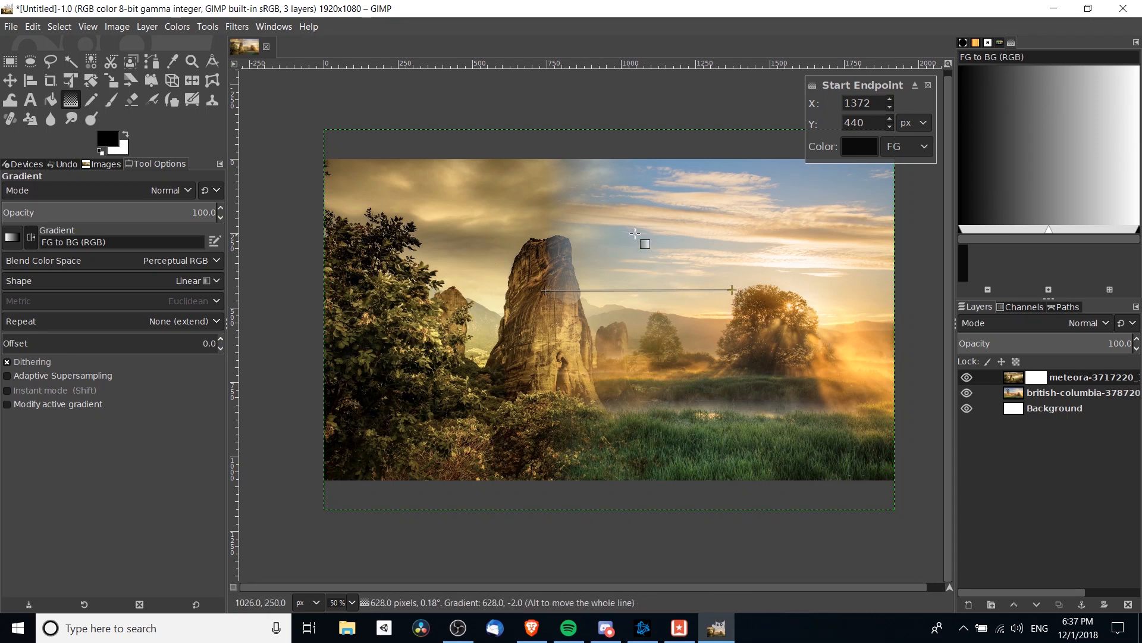
pyautogui.press('Return')
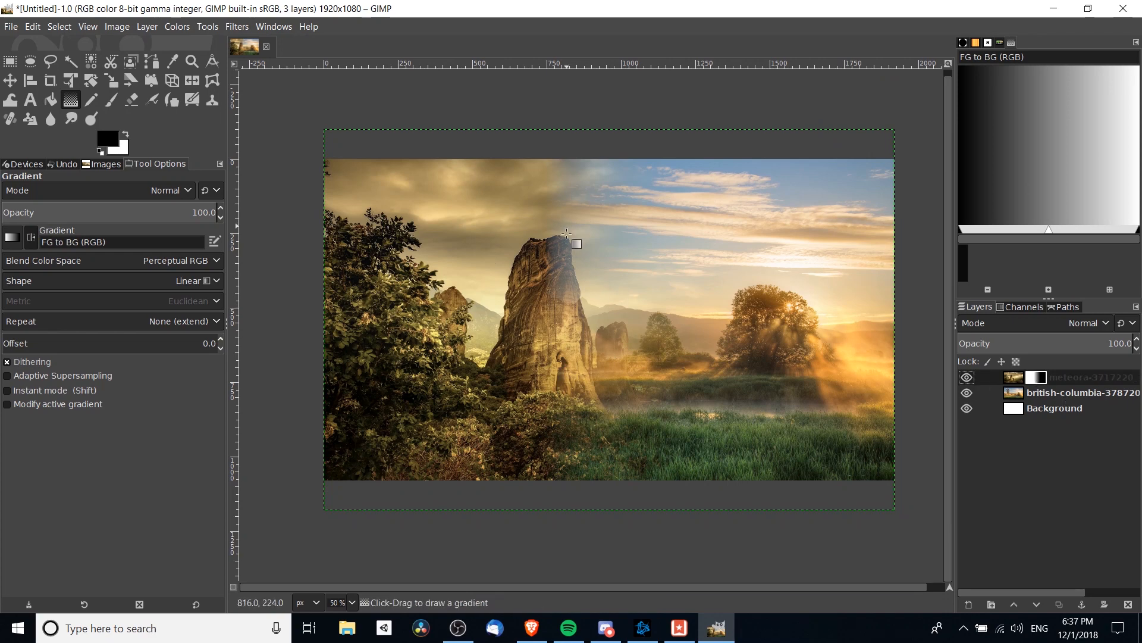
# Display the meteora layer's mask by itself to examine the gradient, return to the normal image view, and select the british-columbia layer.
pyautogui.rightClick(1070, 378)
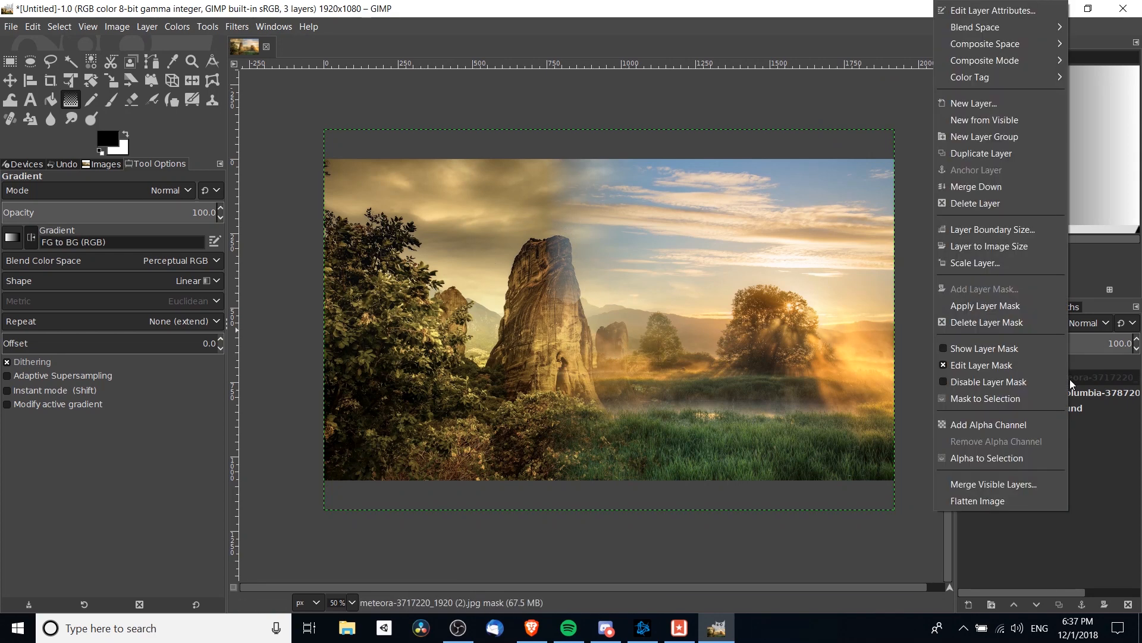
pyautogui.click(1004, 349)
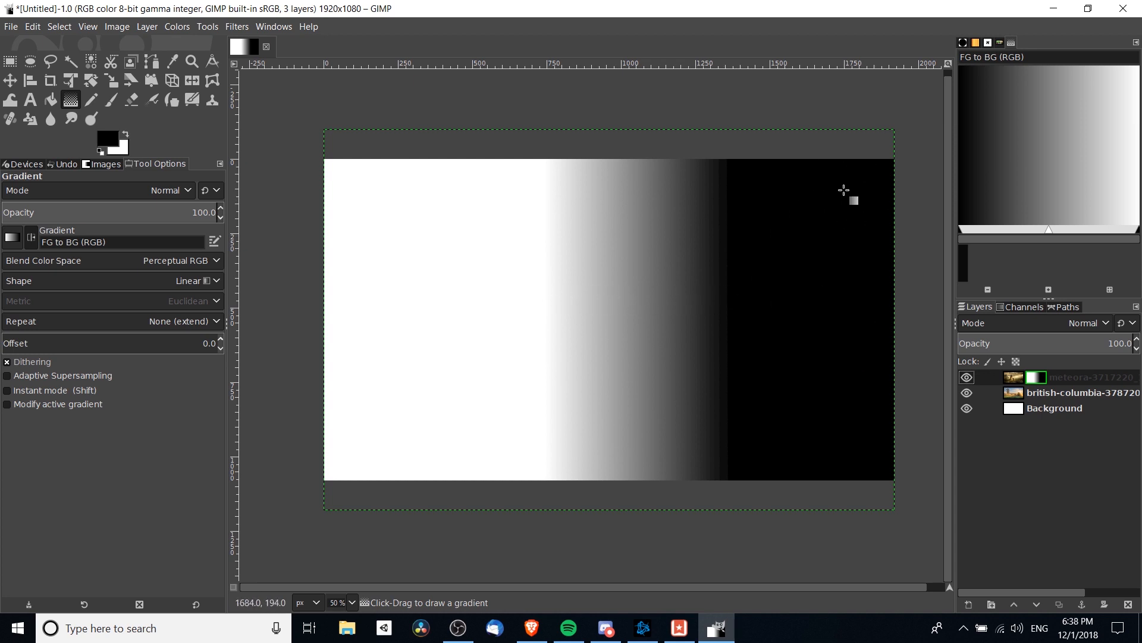
pyautogui.keyDown('alt'); pyautogui.click(1027, 379); pyautogui.keyUp('alt')
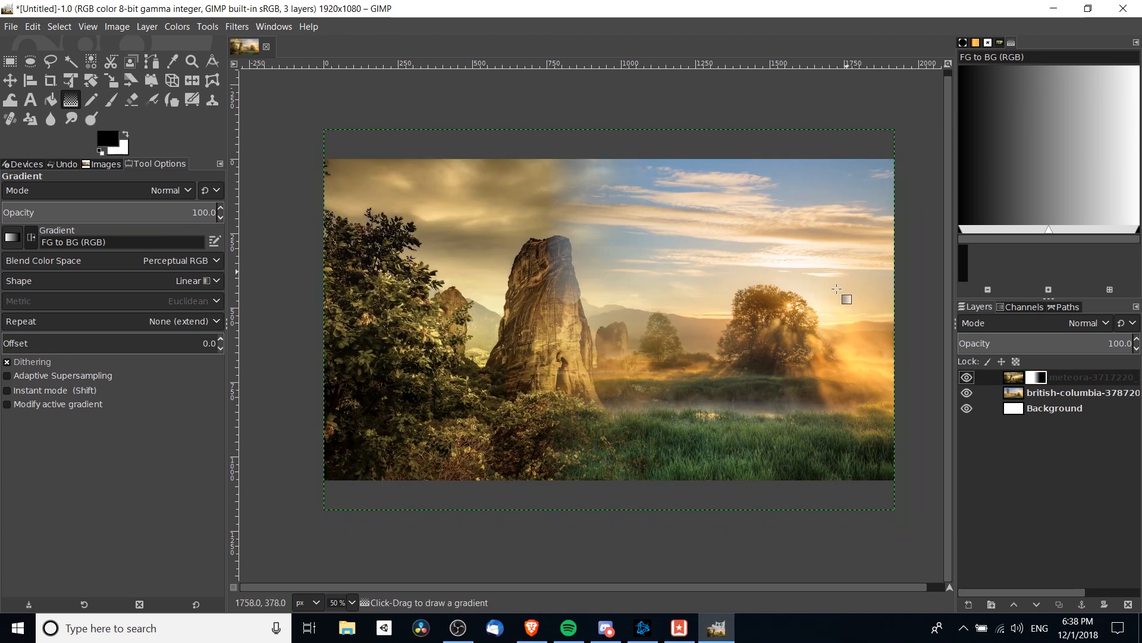
pyautogui.click(1045, 394)
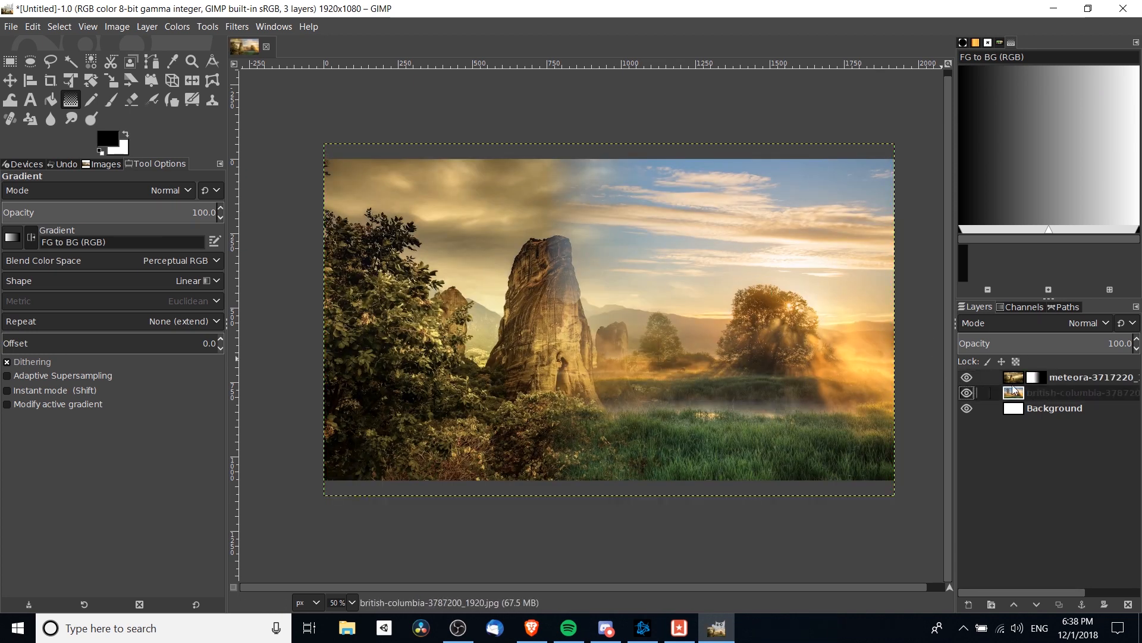